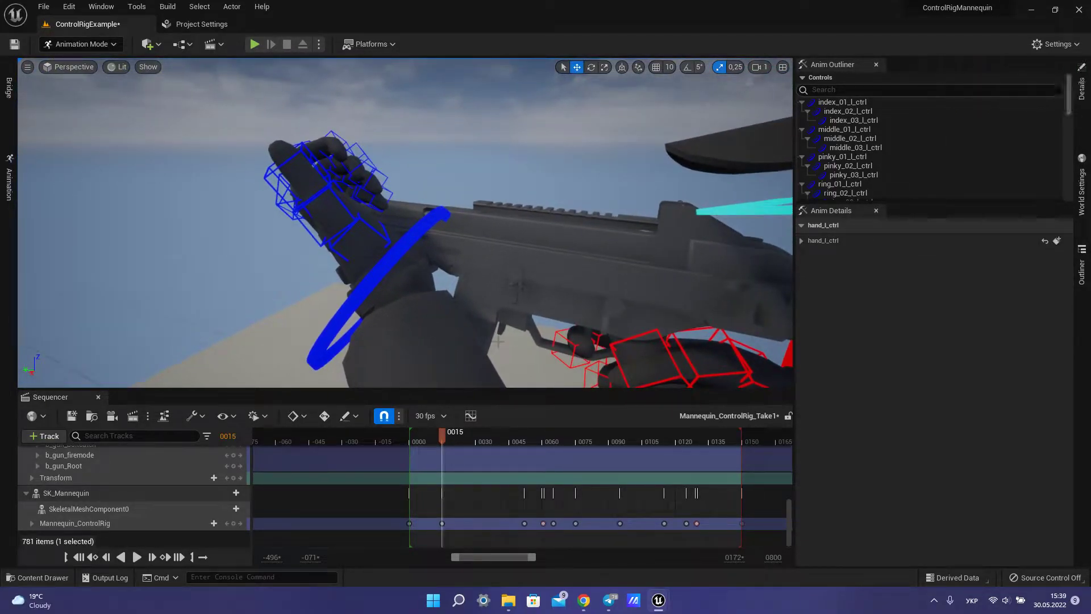
Scrub frames 5 to 12 to inspect the wrist flip, then open the hand_l_ctrl curves.
mouse_move(443, 438)
mouse_down()
mouse_move(418, 441)
mouse_move(443, 440)
mouse_up()
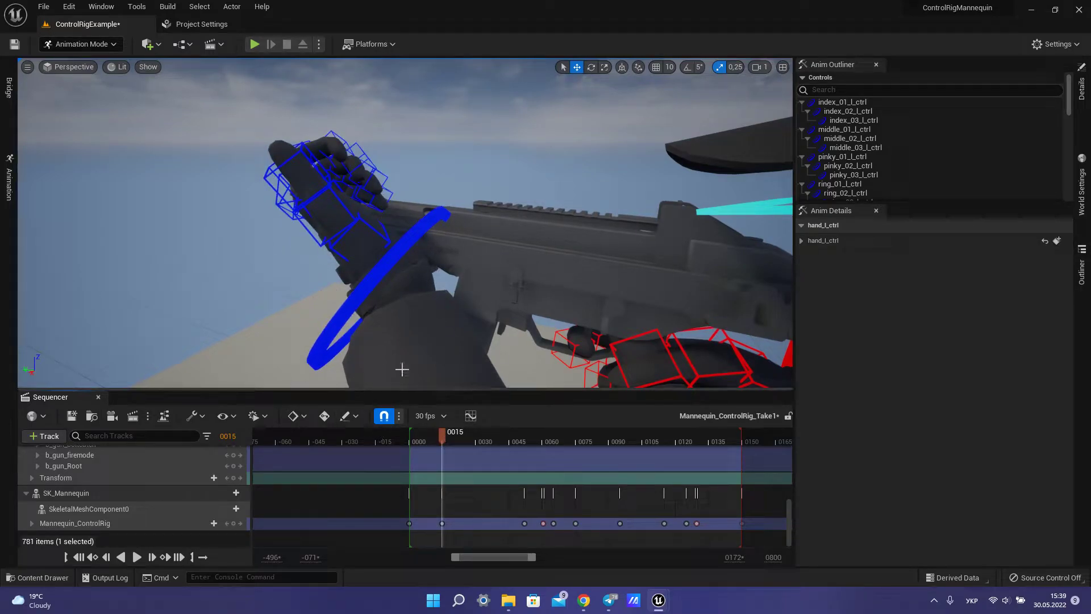
drag(442, 435, 423, 443)
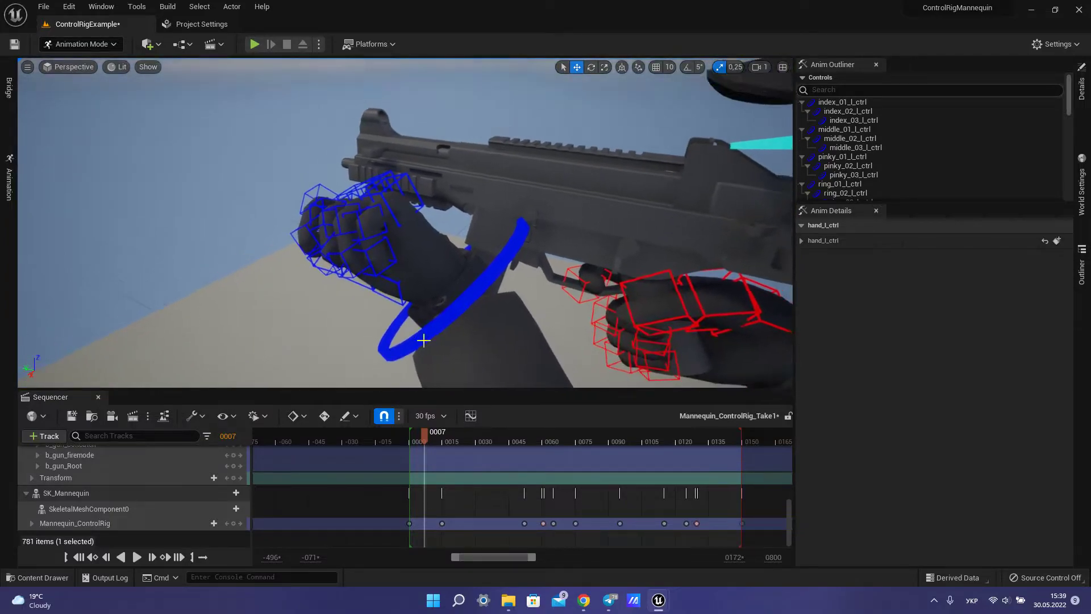
click(232, 522)
drag(426, 438, 441, 438)
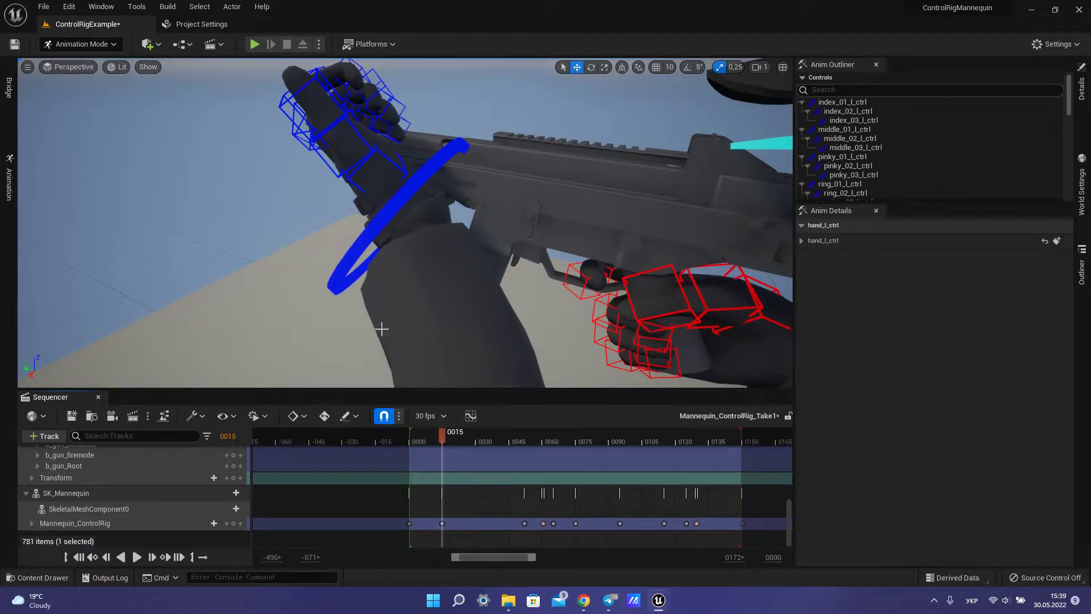
click(469, 415)
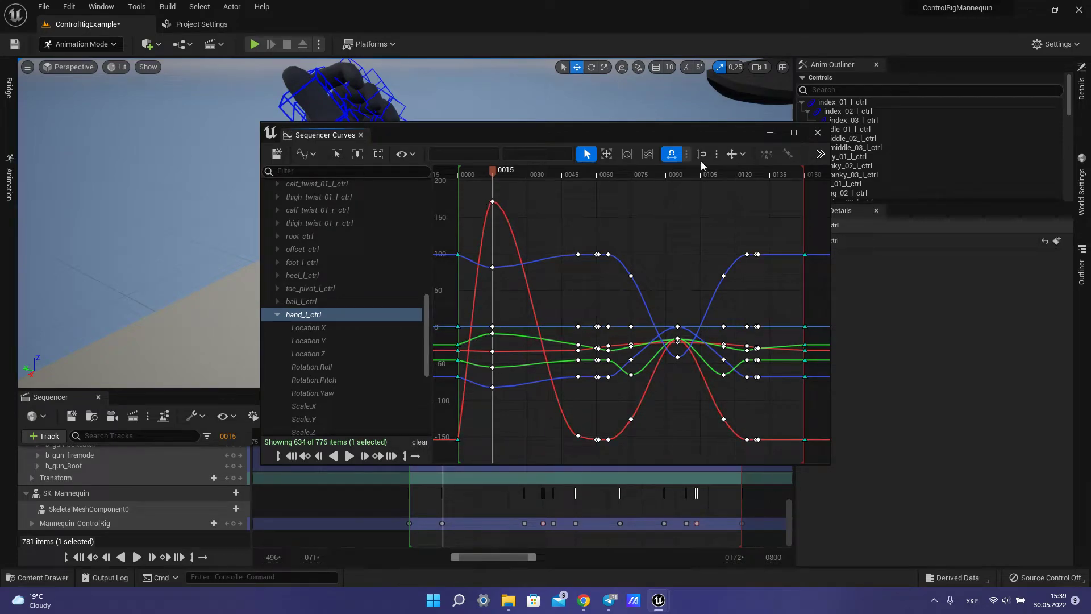
Move the curves window aside and select the Rotation.Roll key at frame 15 (171.685135).
drag(666, 130, 629, 65)
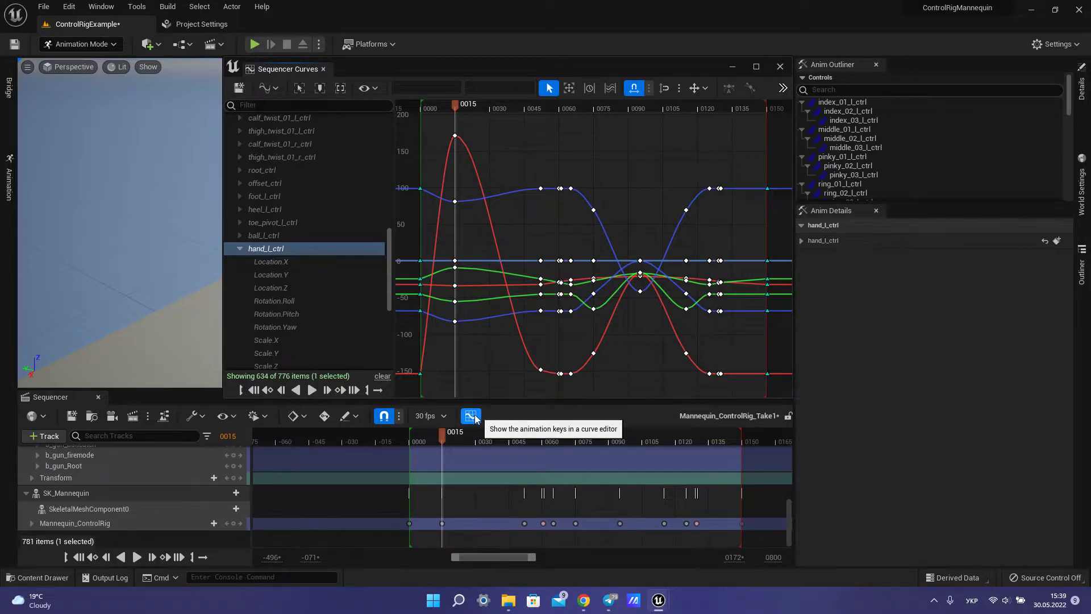
click(455, 135)
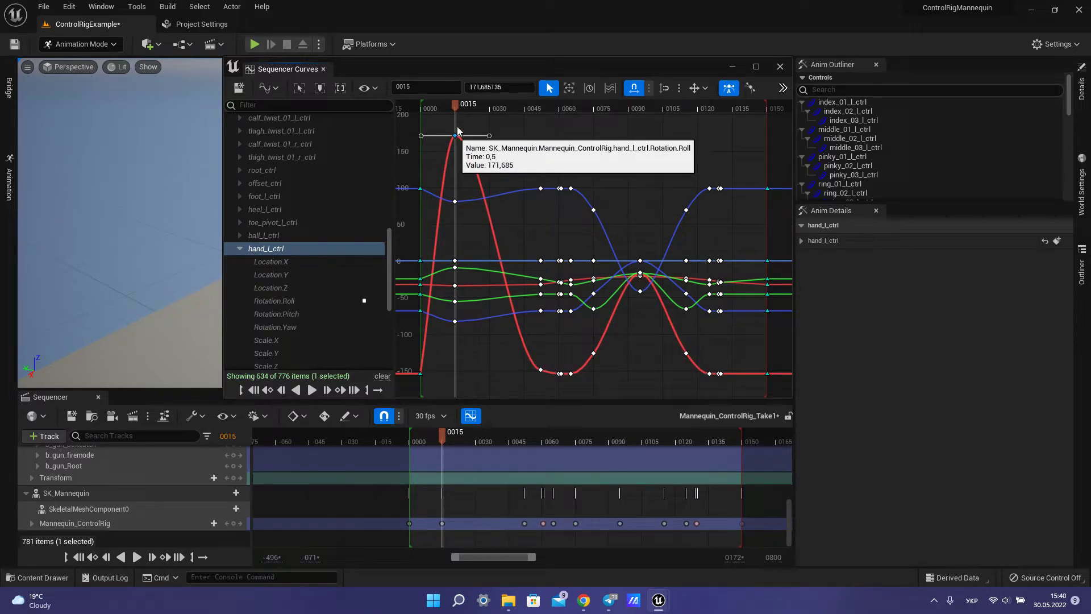
Change the frame-15 Rotation.Roll key value to -171.685135 and close the Sequencer Curves window.
click(490, 88)
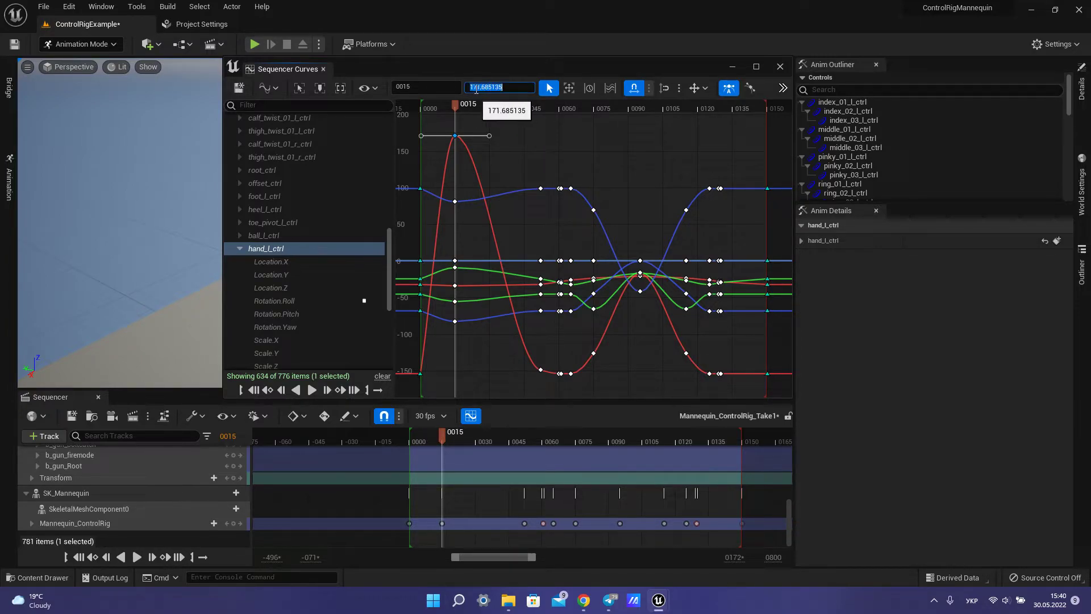
click(476, 87)
text(-)
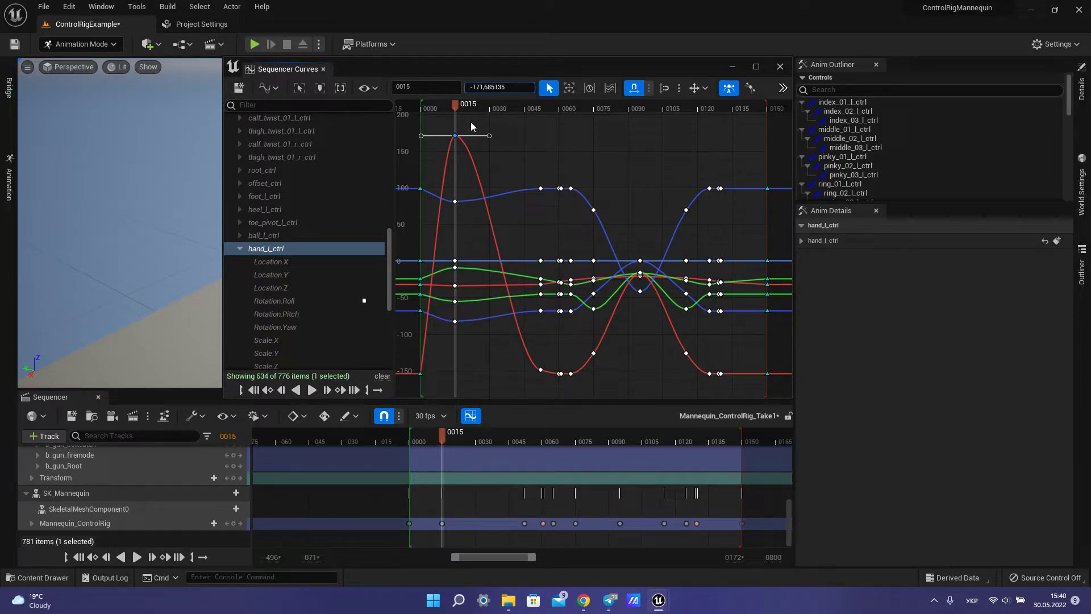
key(Return)
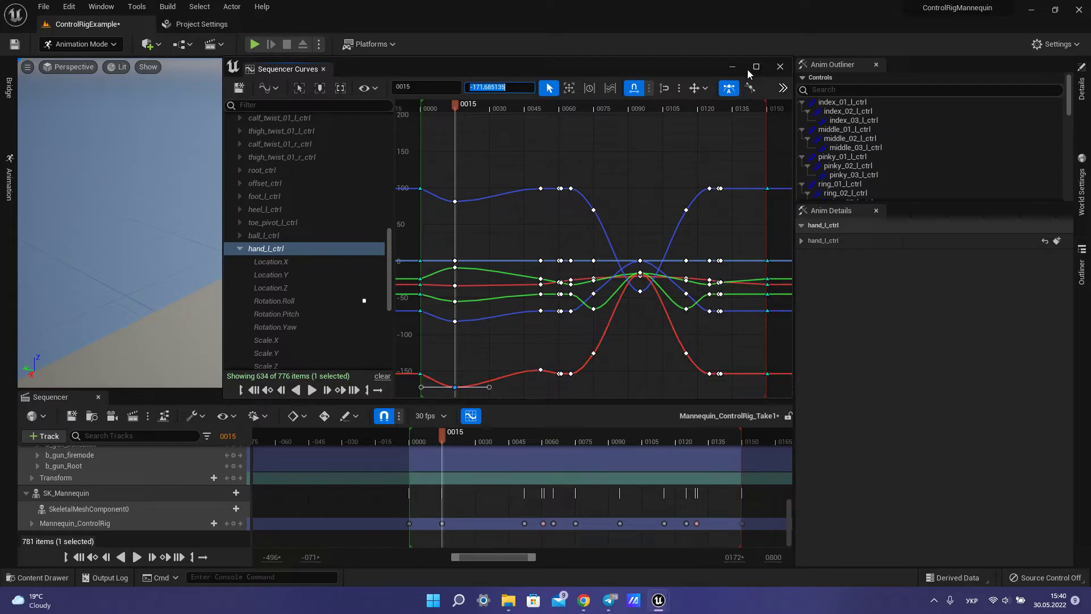
click(471, 417)
mouse_move(442, 437)
mouse_down()
mouse_move(415, 445)
mouse_move(444, 439)
mouse_up()
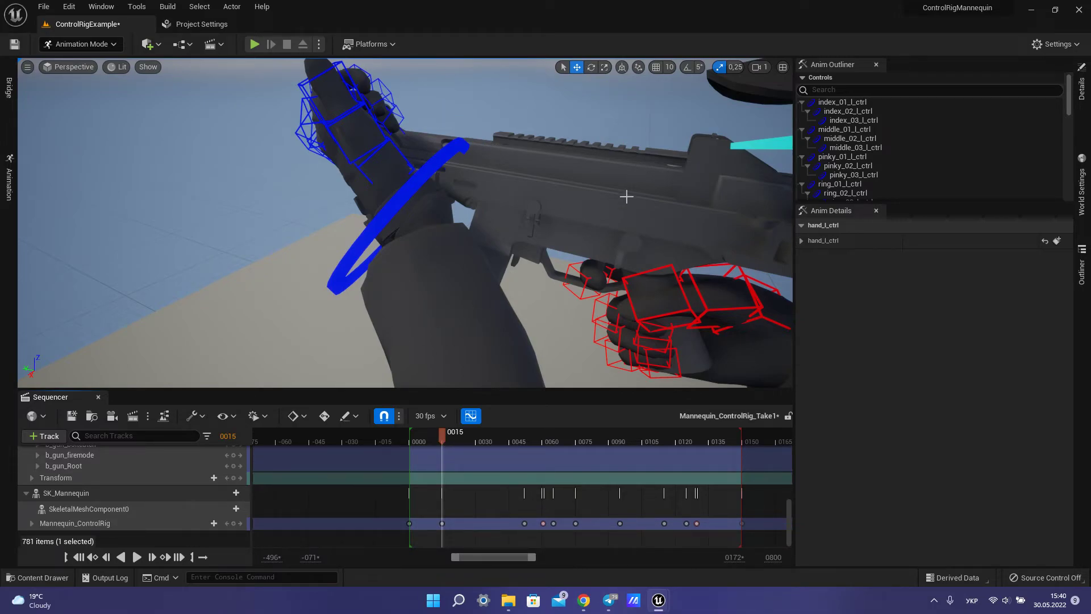
drag(438, 437, 427, 440)
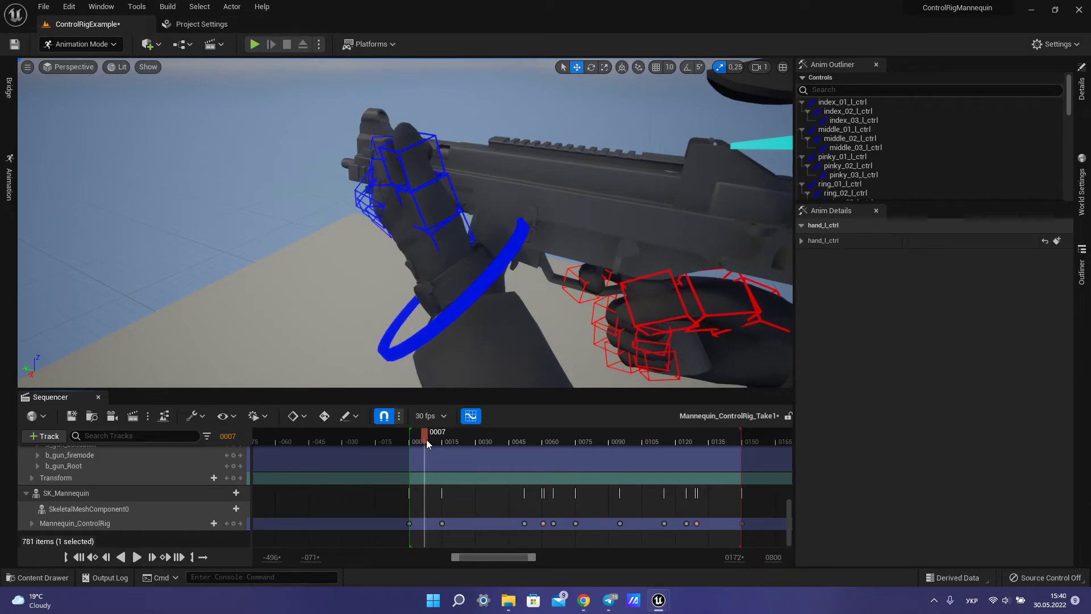
click(233, 523)
drag(423, 439, 442, 433)
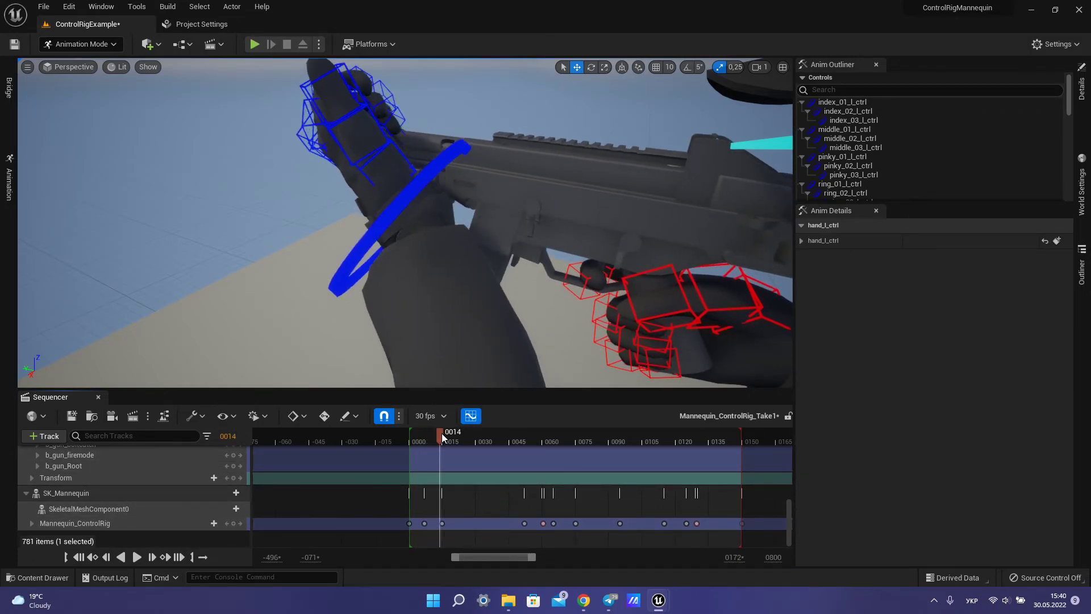
click(426, 522)
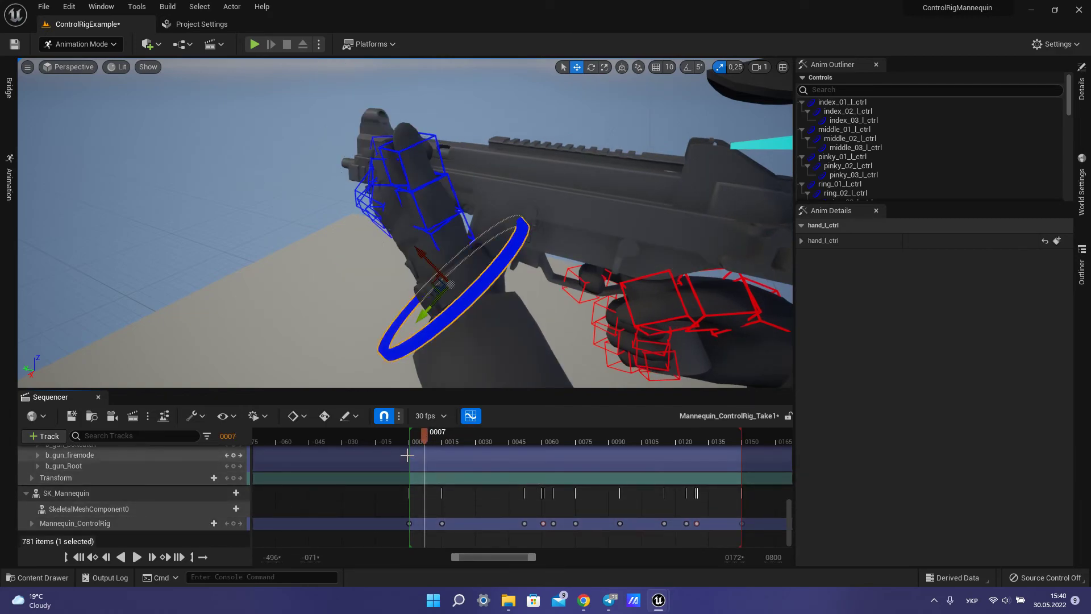